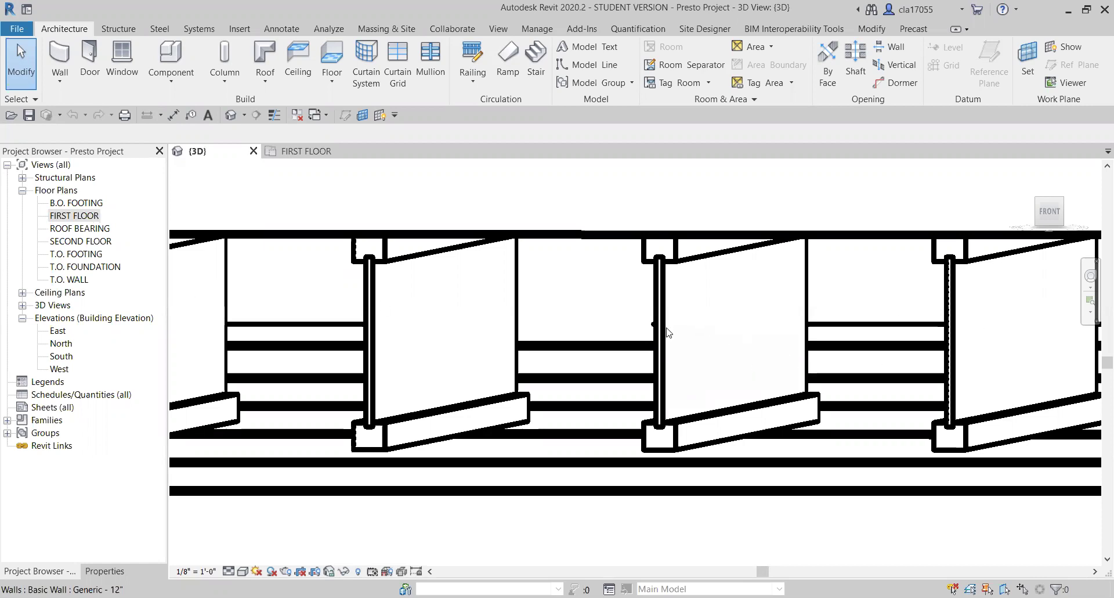
Start a structural beam system sketch for an unframed unit on the FIRST FLOOR plan and show its properties
scroll(666, 332, "down", 1)
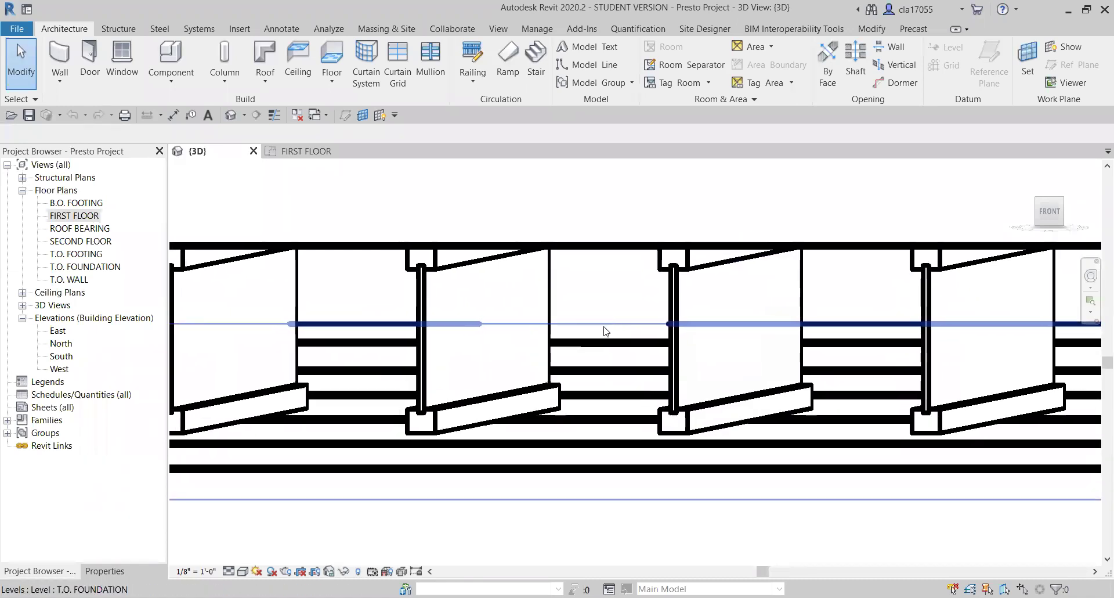
left_click(306, 151)
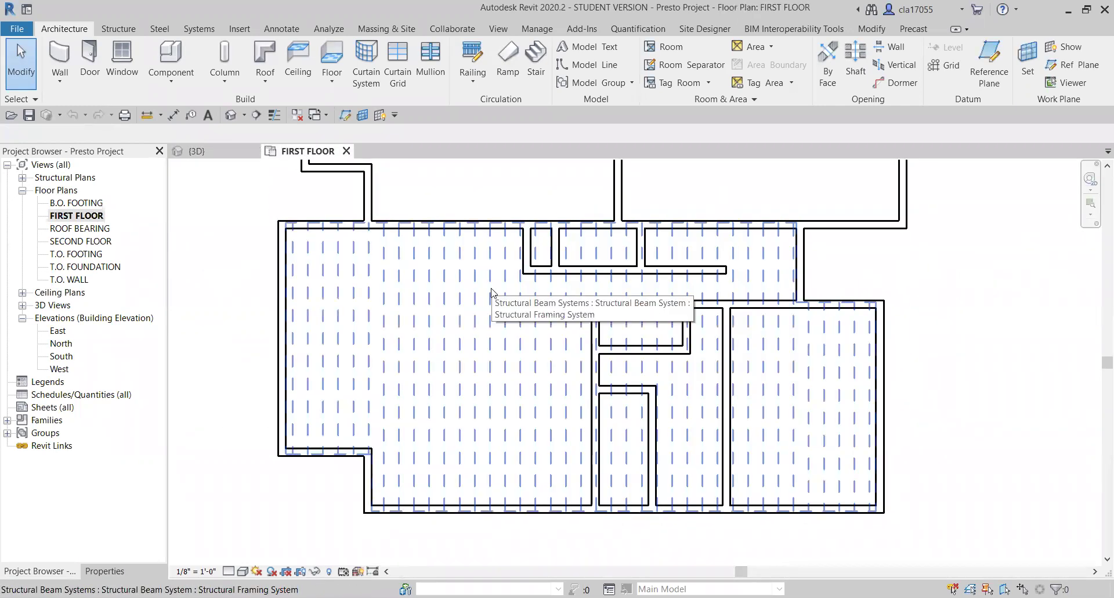
mouse_move(491, 290)
middle_mouse_down()
mouse_move(502, 291)
mouse_move(499, 446)
mouse_move(577, 286)
mouse_move(523, 528)
middle_mouse_up()
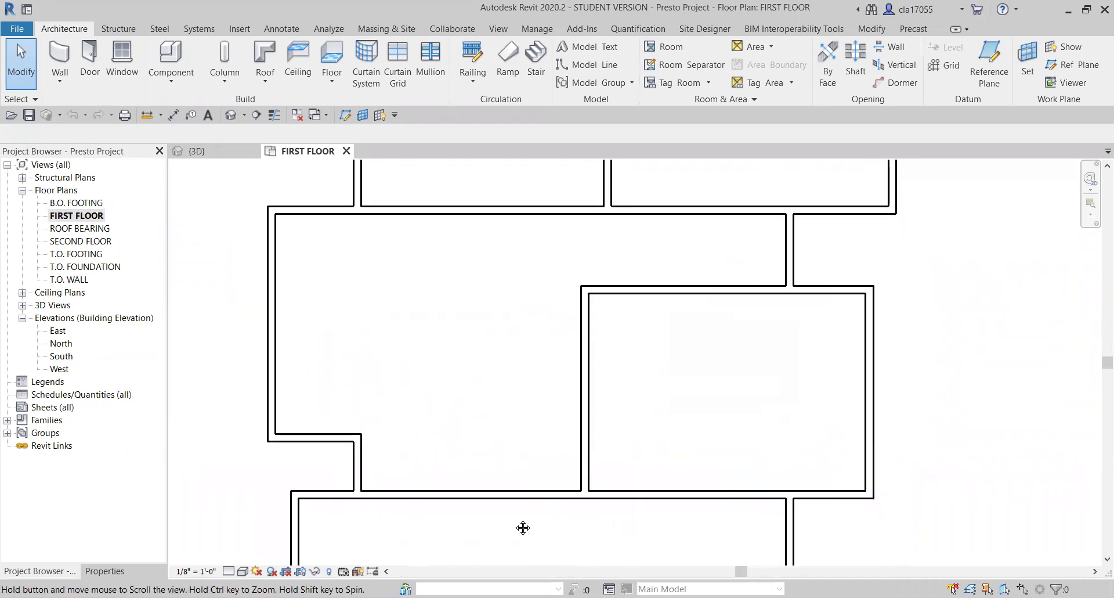
scroll(523, 527, "up", 1)
mouse_move(532, 392)
middle_mouse_down()
mouse_move(537, 413)
mouse_move(535, 389)
middle_mouse_up()
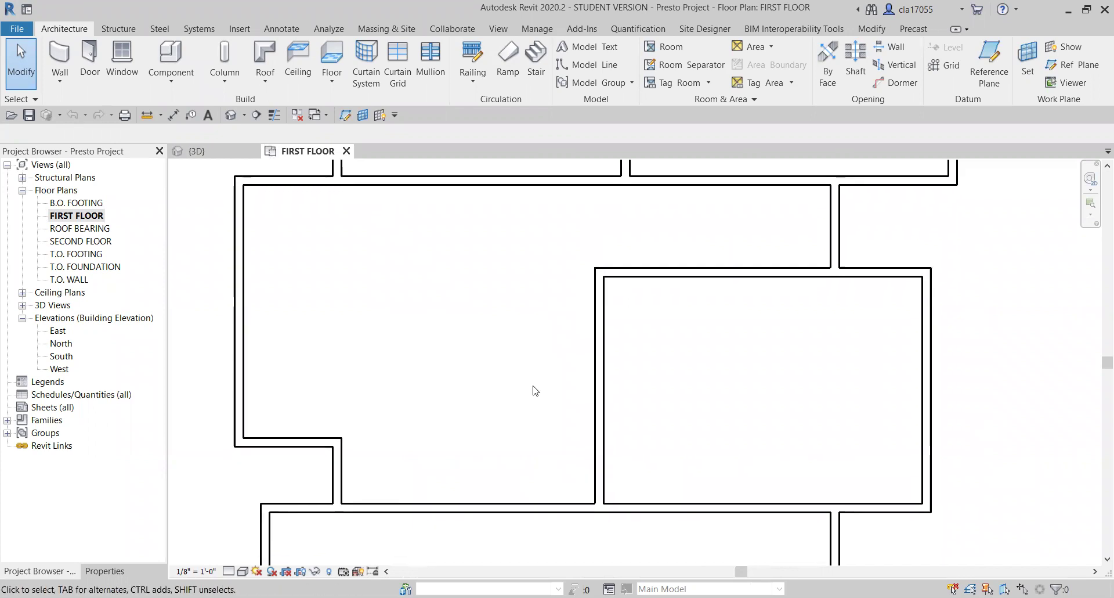
scroll(535, 391, "down", 1)
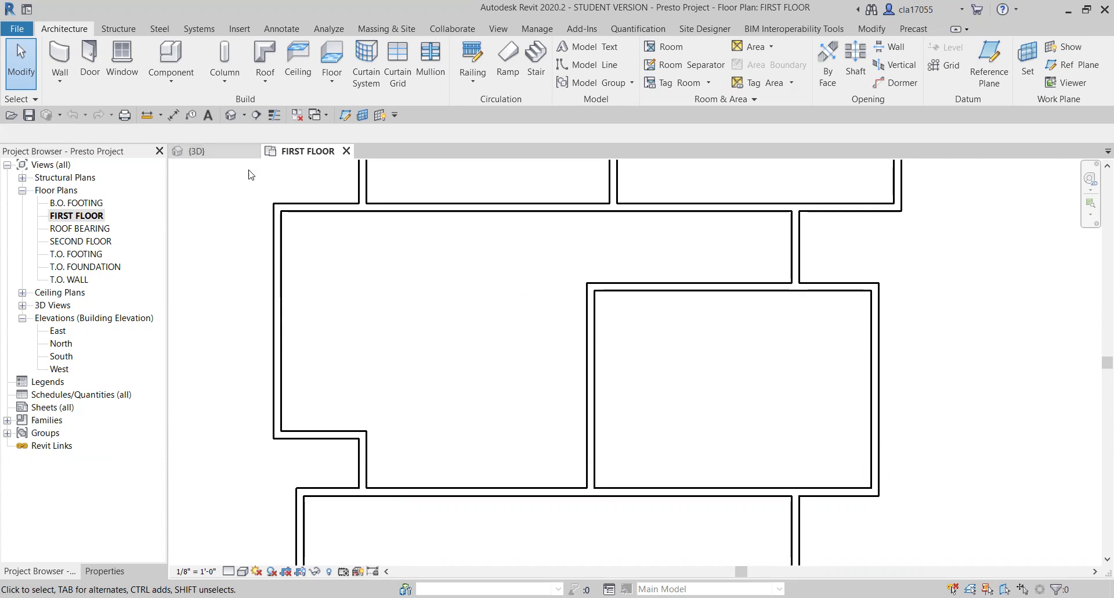
left_click(118, 30)
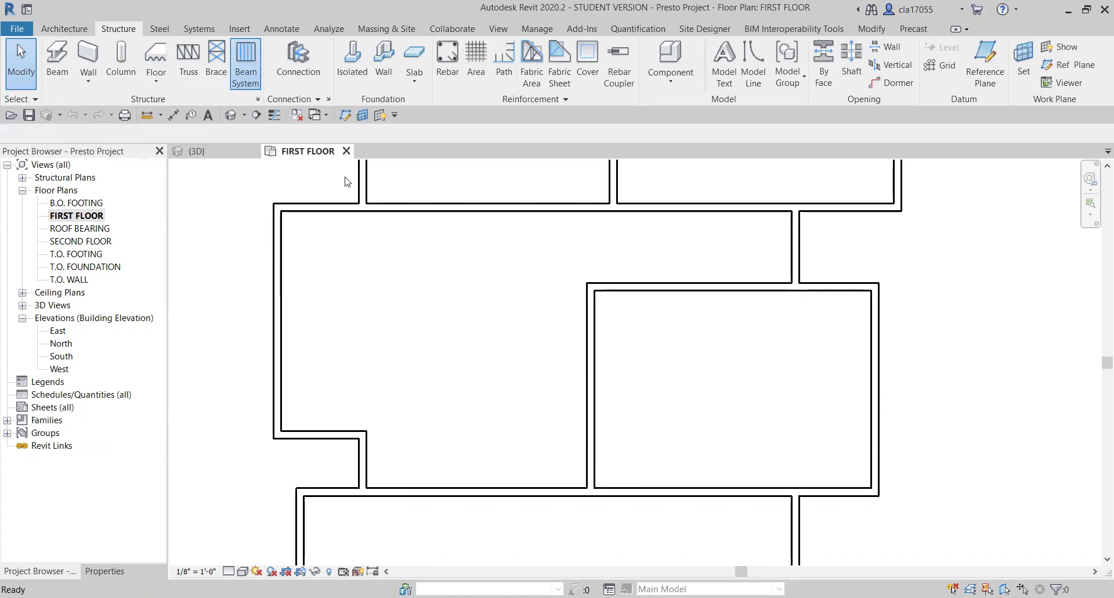
left_click(243, 52)
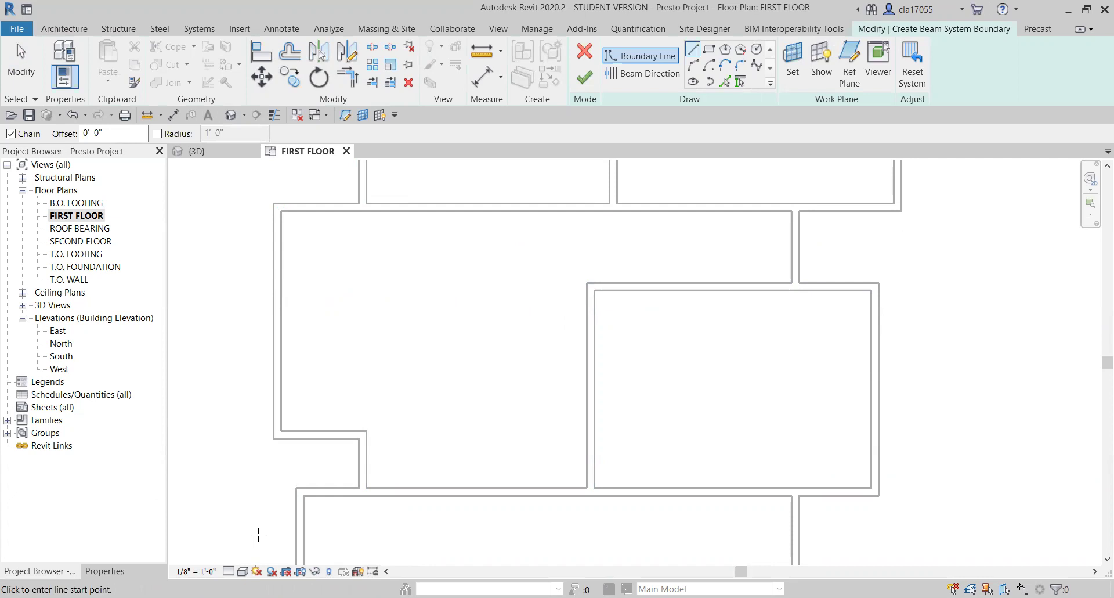
left_click(95, 571)
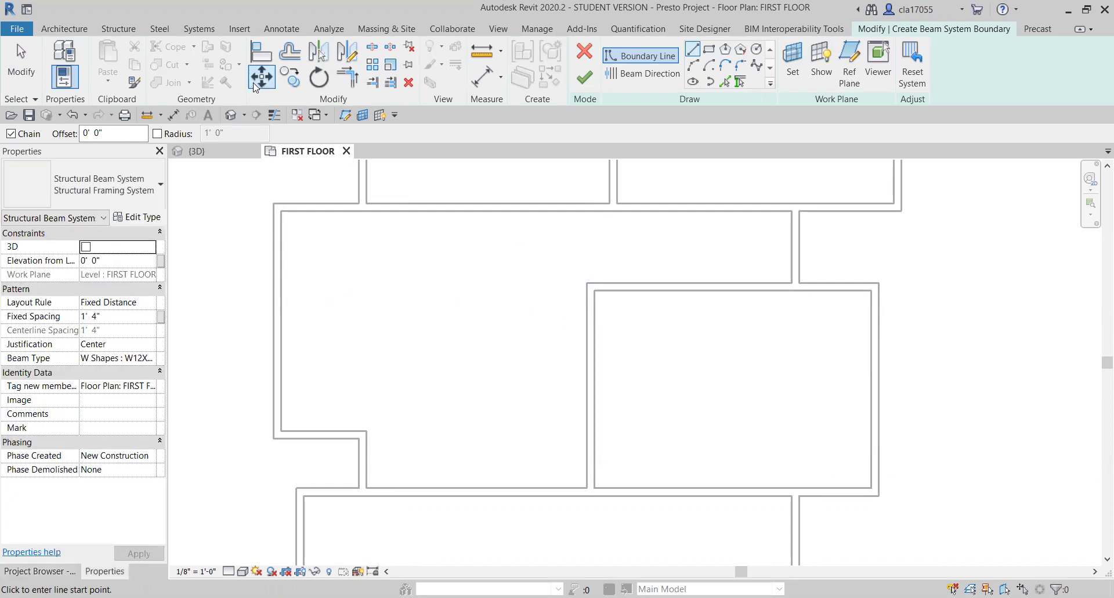
Pick the unit's inner wall faces as beam system boundary lines, following the lower-left notch and the upper-right step
left_click(725, 82)
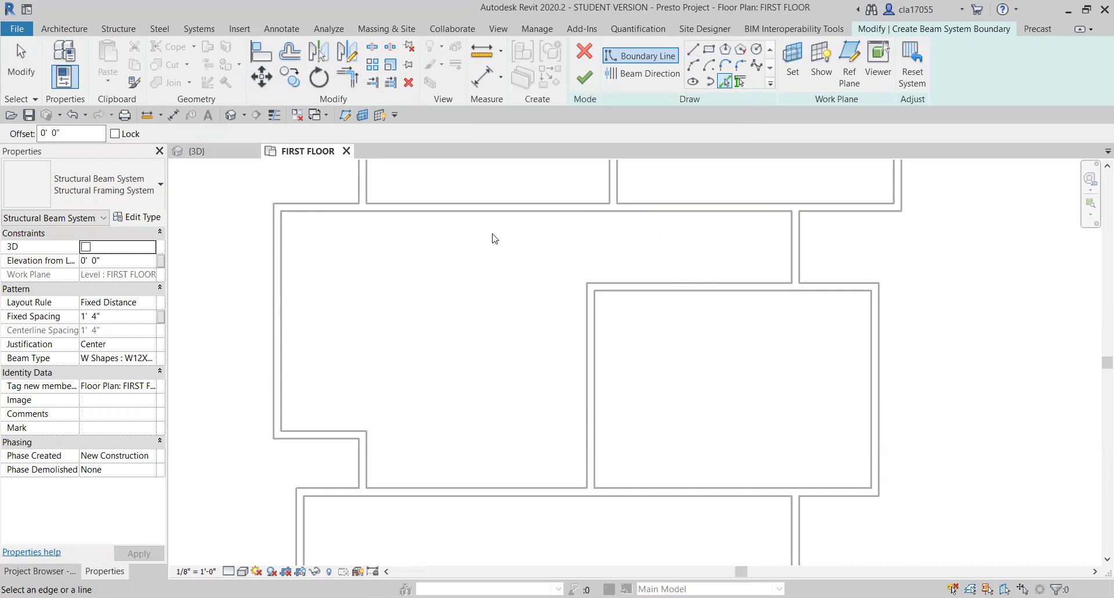
left_click(353, 214)
left_click(282, 251)
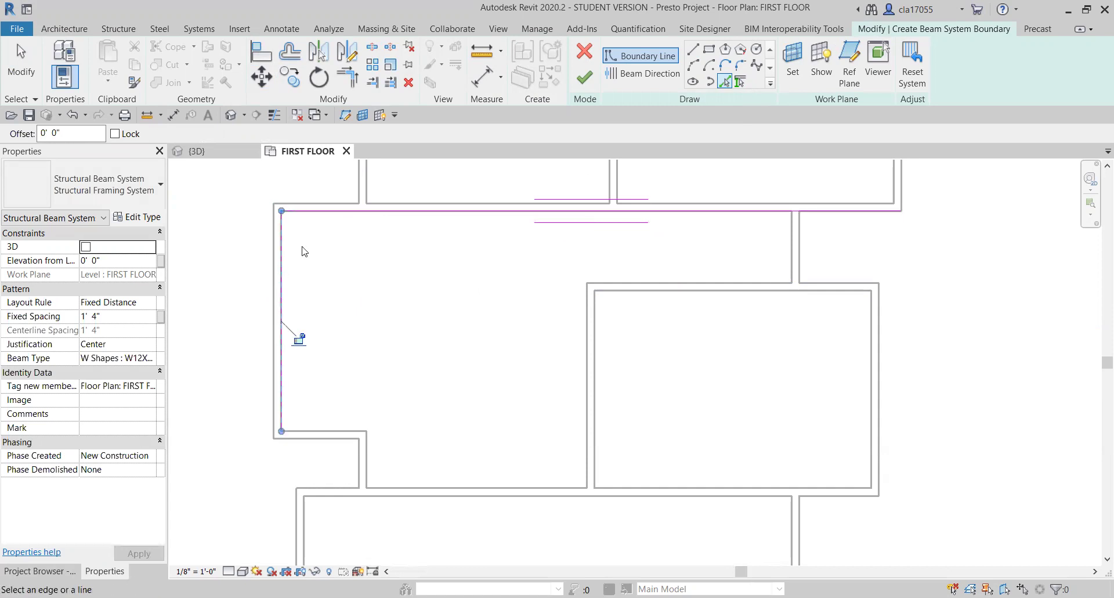
left_click(332, 435)
left_click(366, 462)
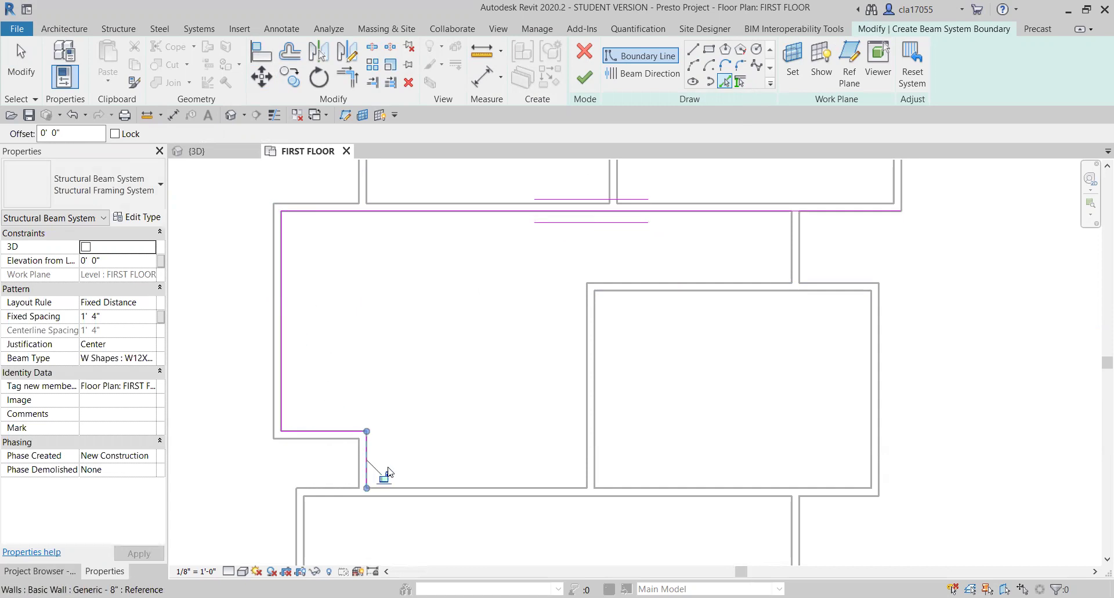
left_click(435, 488)
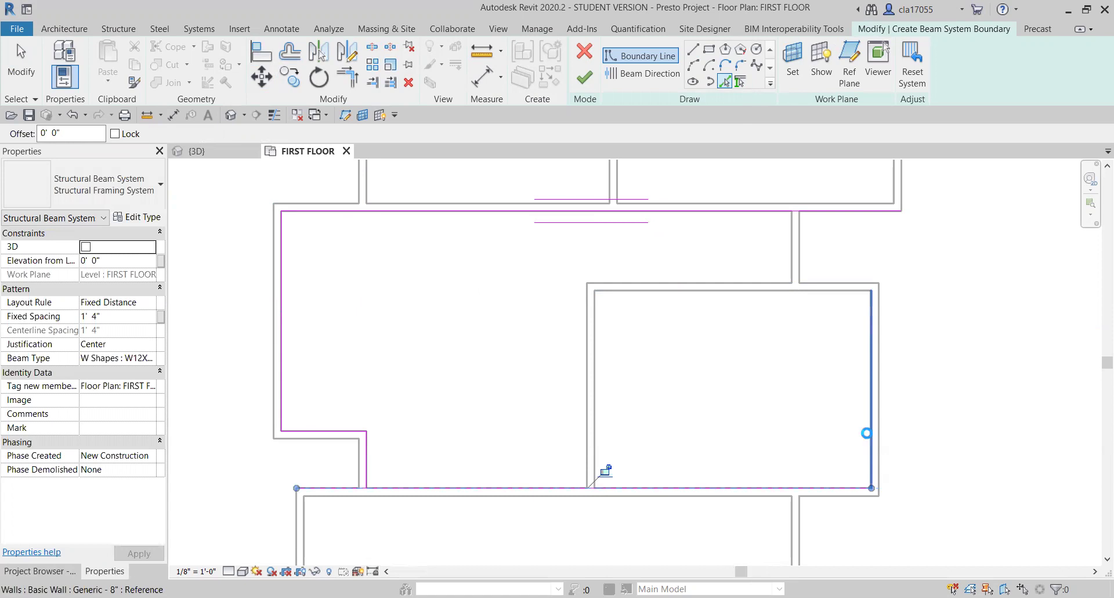
left_click(866, 432)
left_click(823, 291)
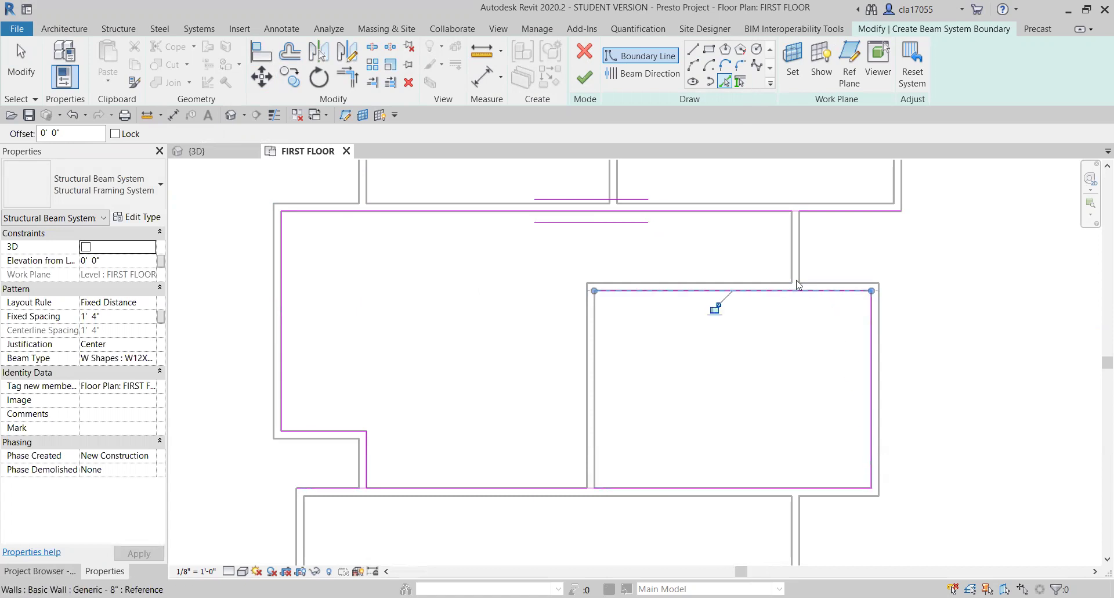
left_click(790, 273)
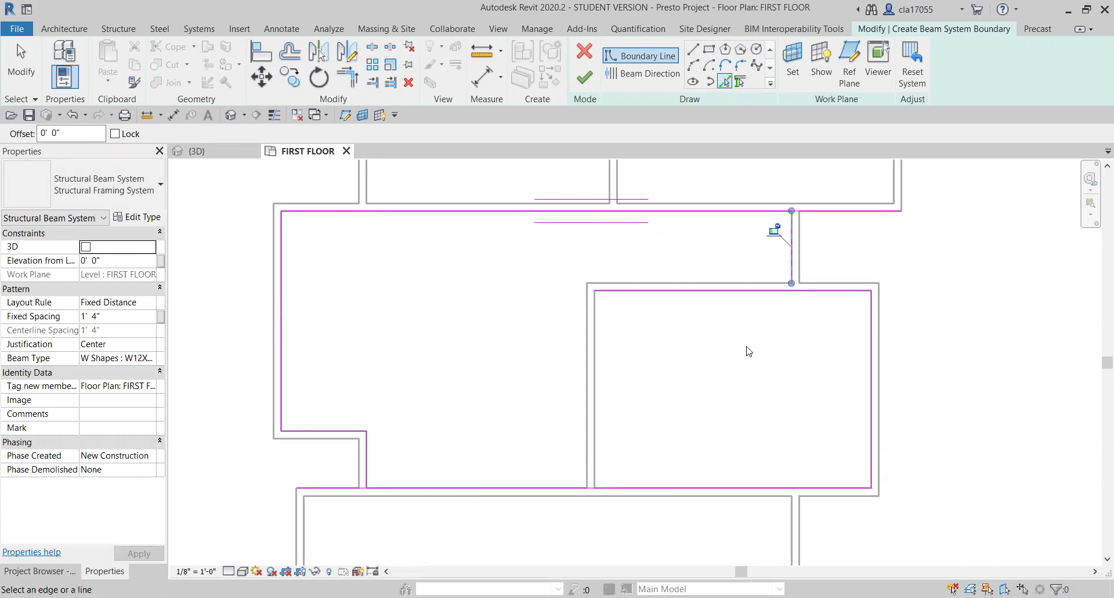
Trim the overlapping boundary lines to corners so that the beam system outline forms one closed loop
key("Escape")
key("t")
key("r")
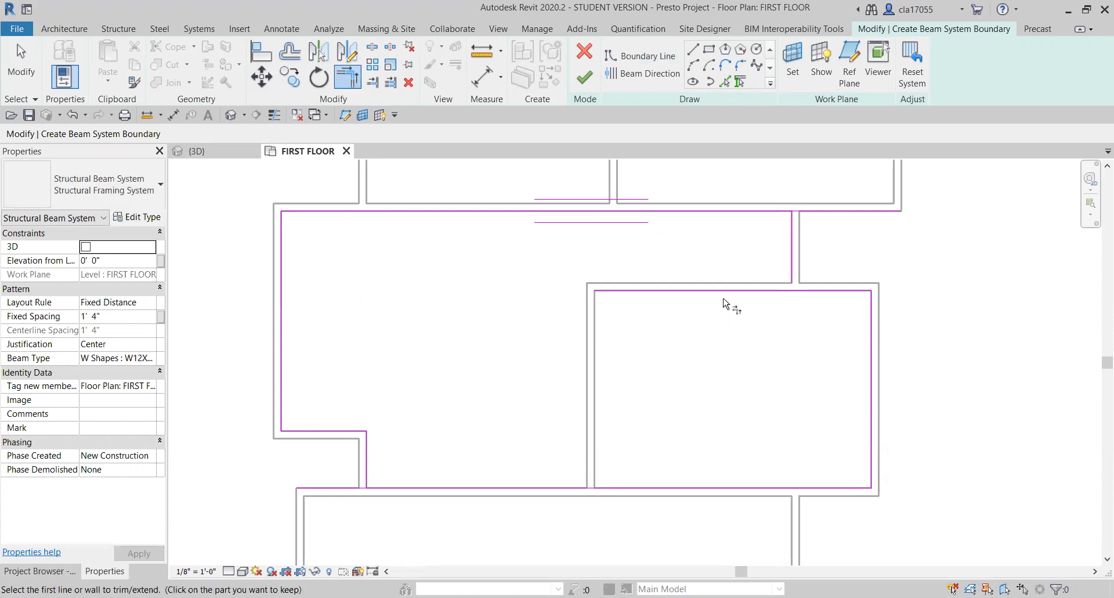
left_click(824, 291)
left_click(791, 264)
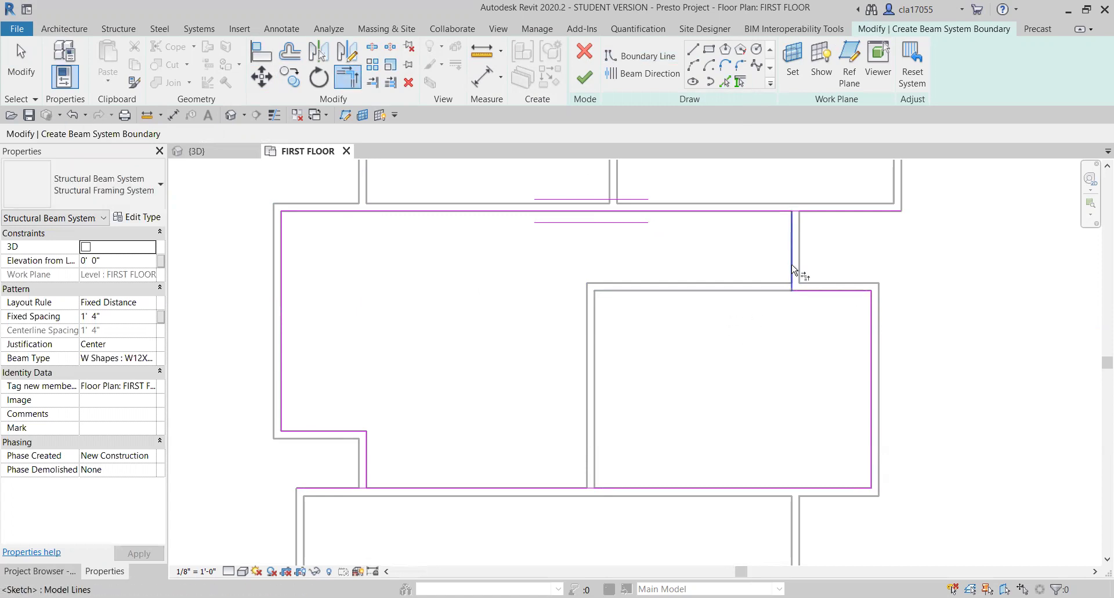
left_click(792, 250)
left_click(772, 212)
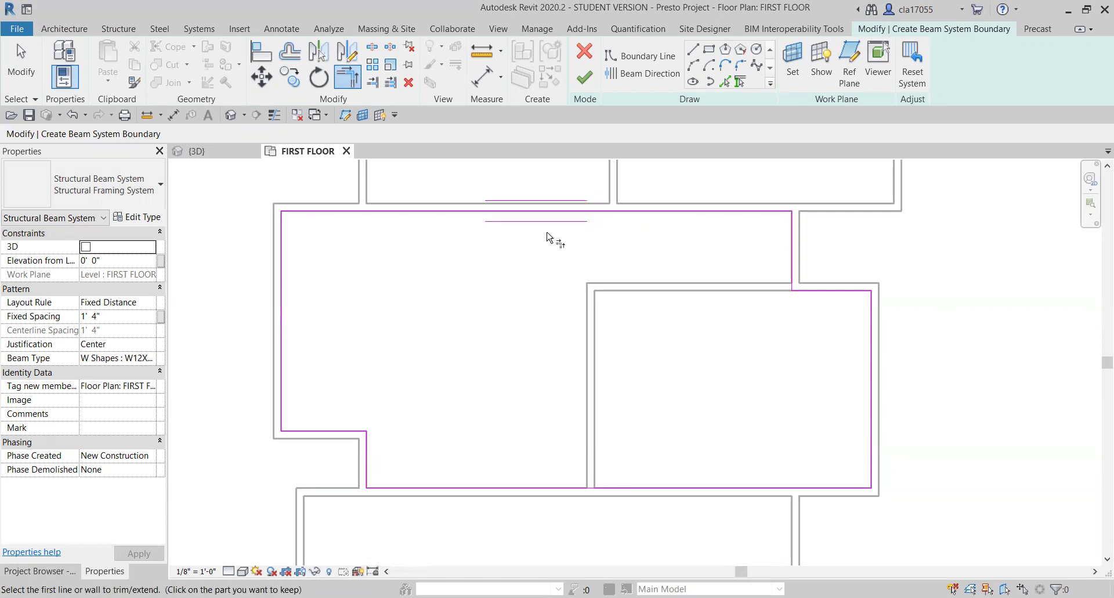
key("Escape")
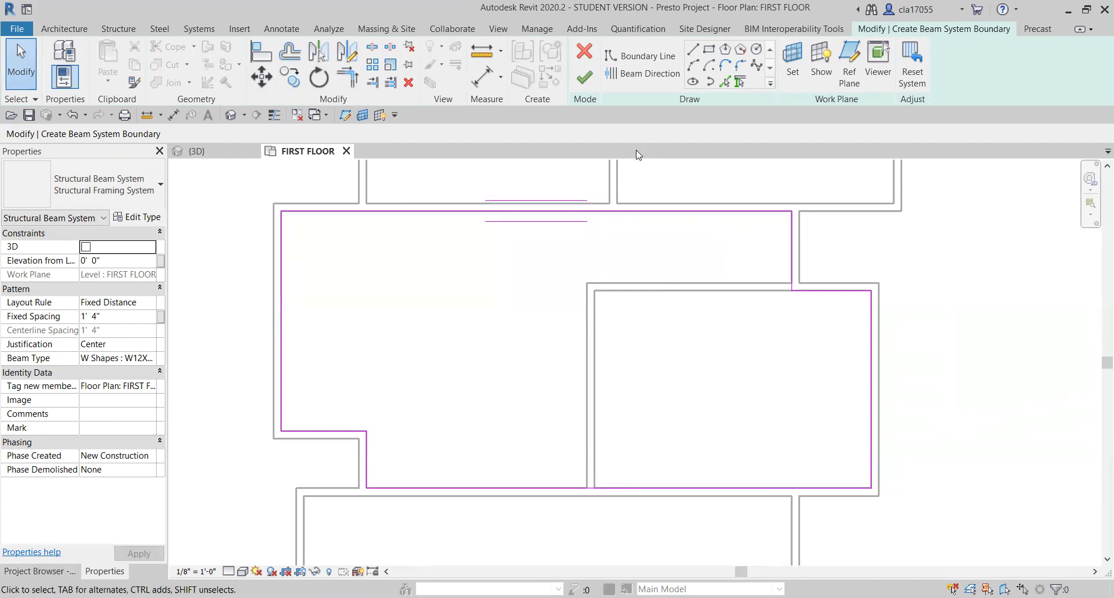
Set the beam direction parallel to the unit's left wall and the fixed spacing to 24"
left_click(637, 74)
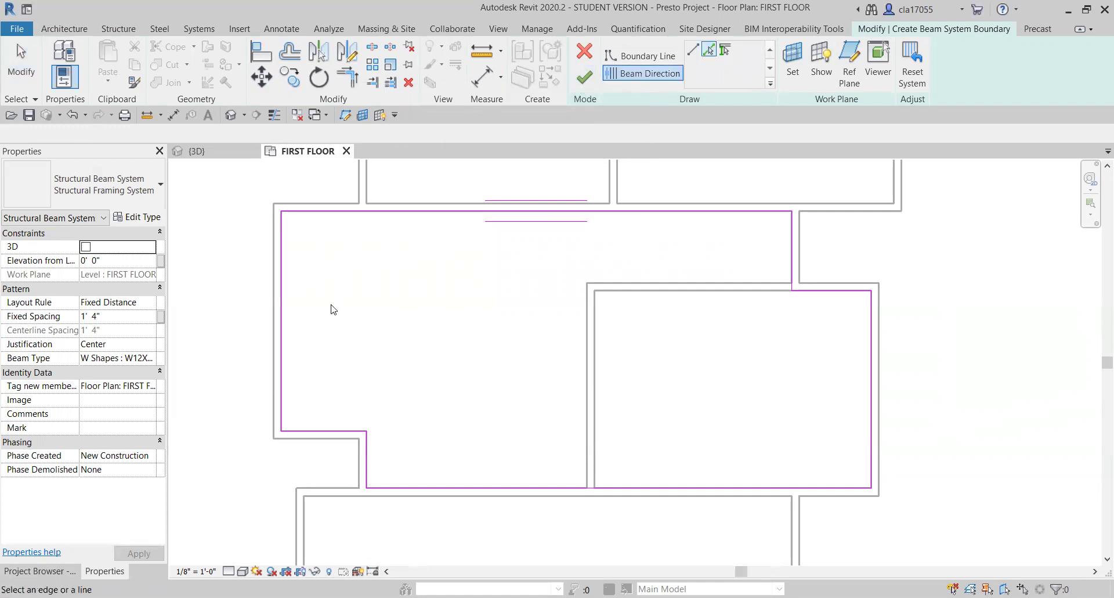
left_click(284, 312)
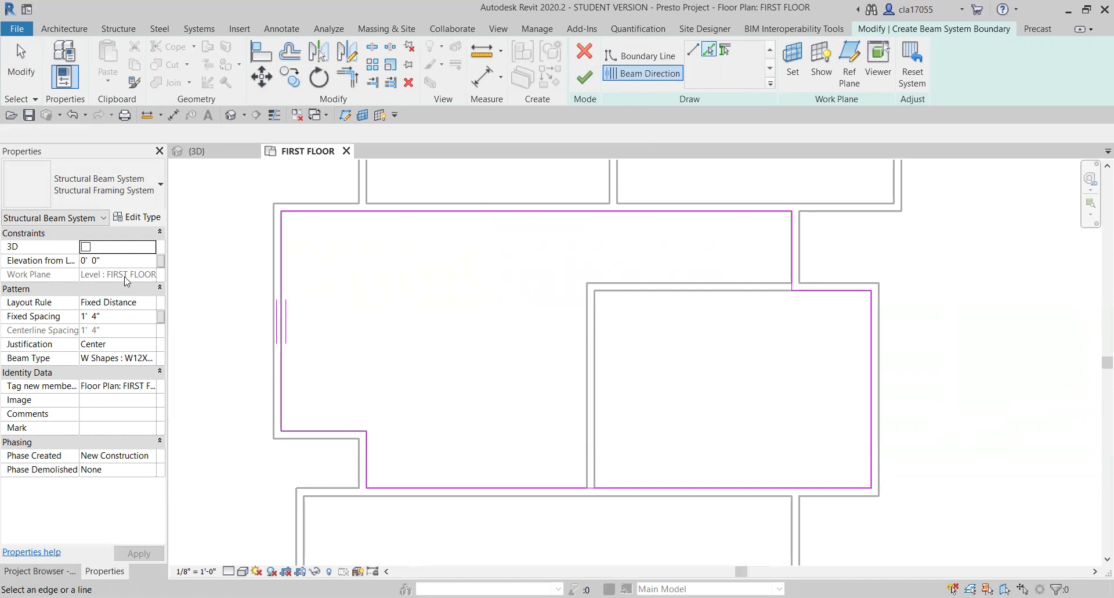
left_click(99, 260)
left_click(110, 318)
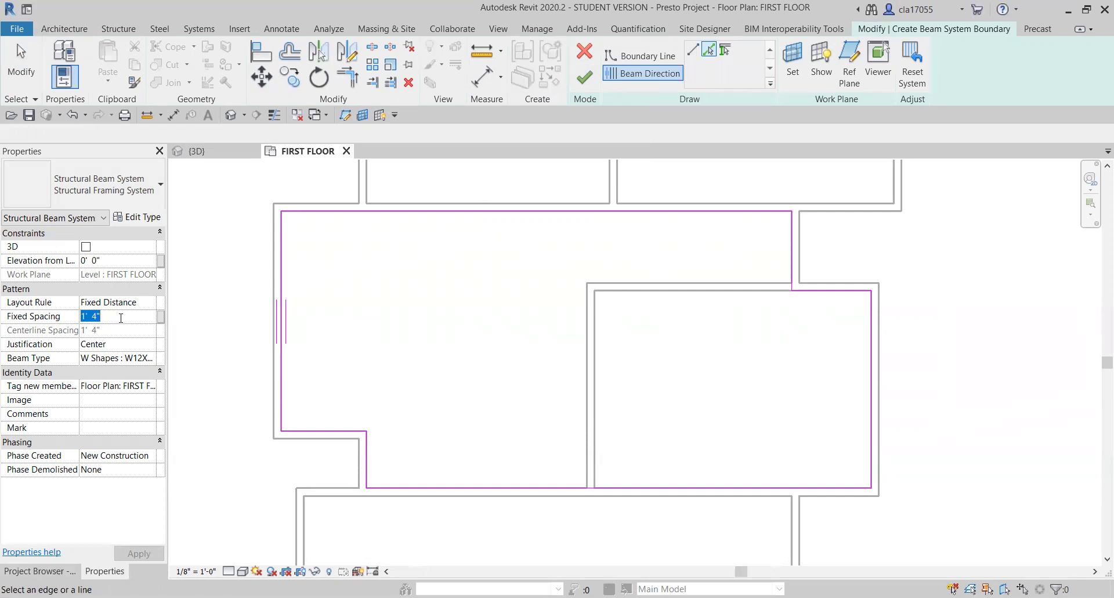
type("2")
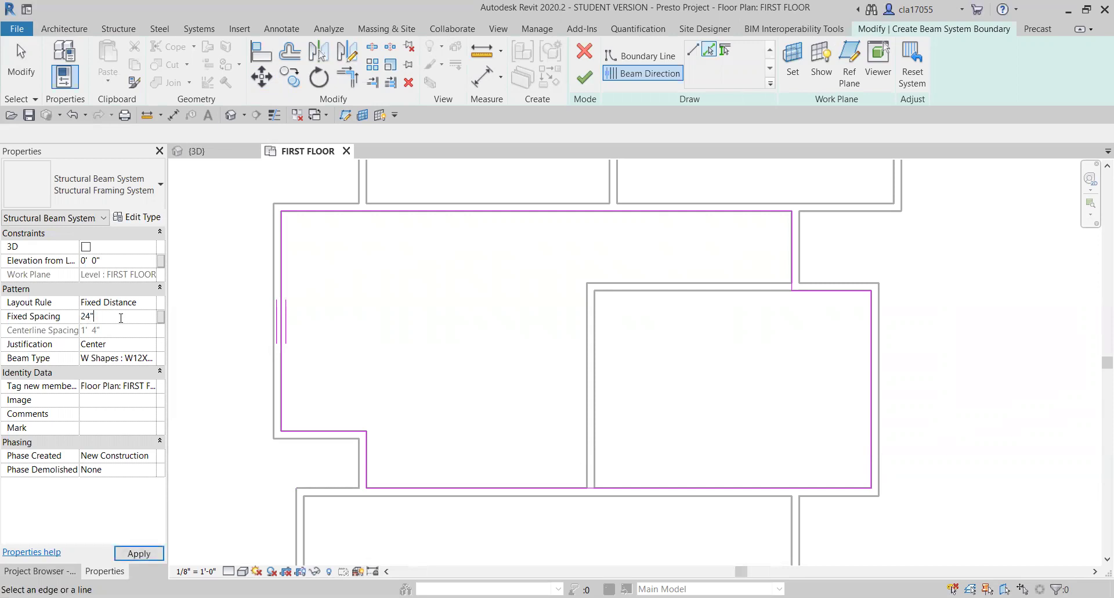
type("4\"")
key("Return")
Change the beam type to Plywood Web Joist 1 3/4x11 7/8 and finish the beam system
left_click(116, 358)
left_click(149, 358)
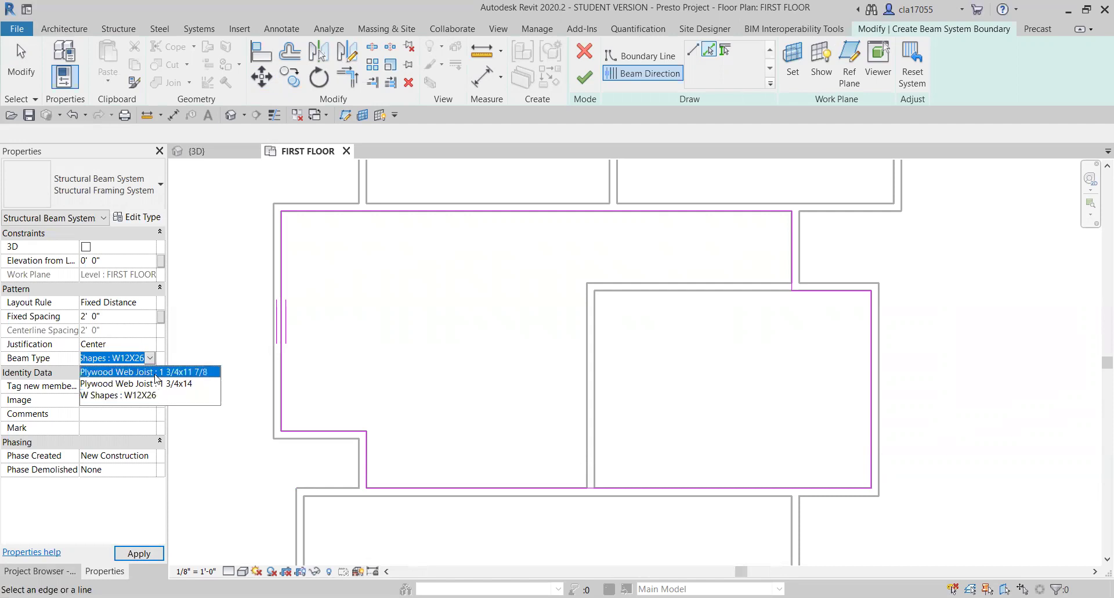
left_click(152, 371)
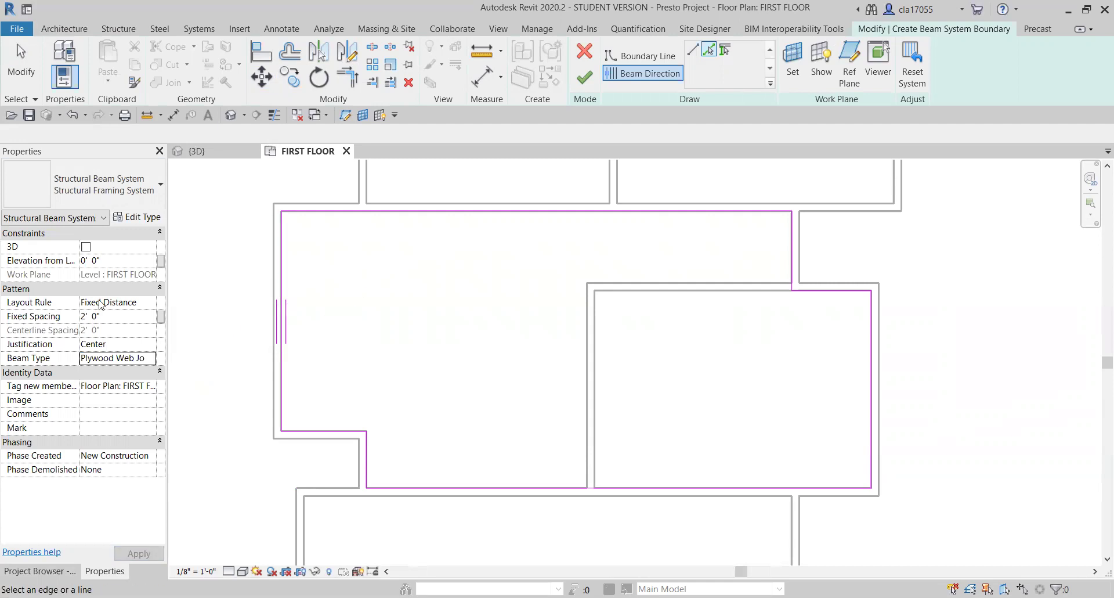
left_click(583, 81)
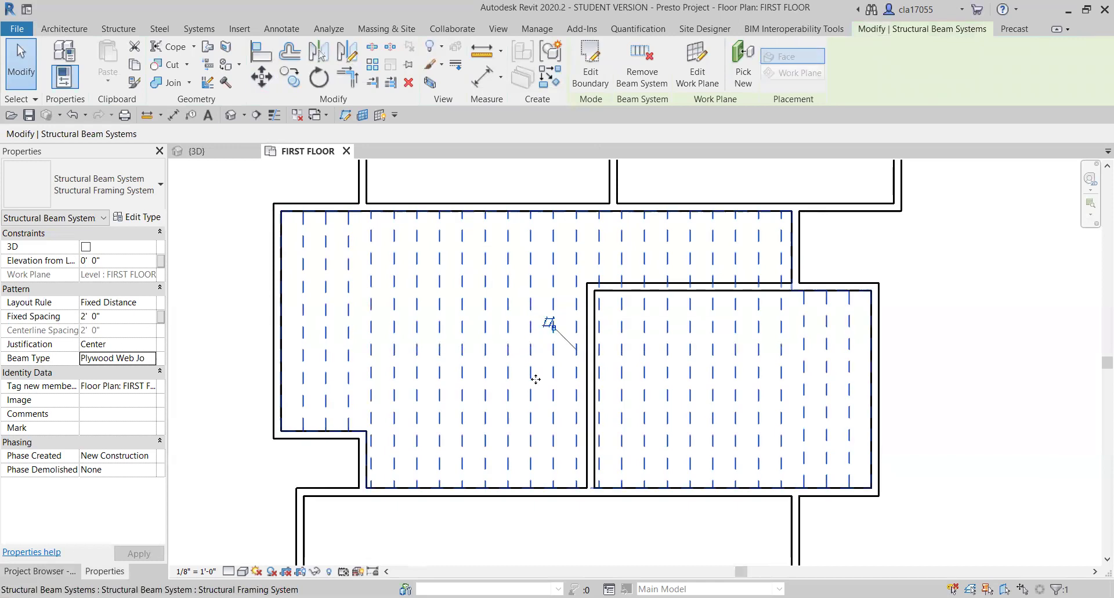
Examine the new joists in plan and in the 3D view, checking how they sit between the floor and foundation walls
middle_click_drag(534, 378, 515, 203)
scroll(522, 261, "down", 3)
scroll(515, 206, "down", 2)
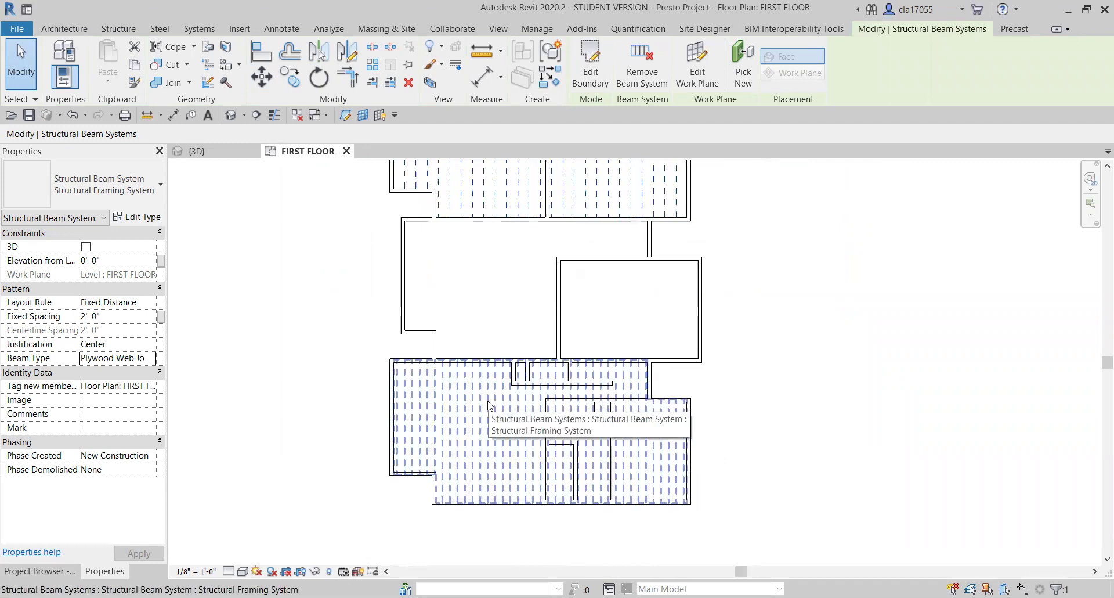
left_click(182, 149)
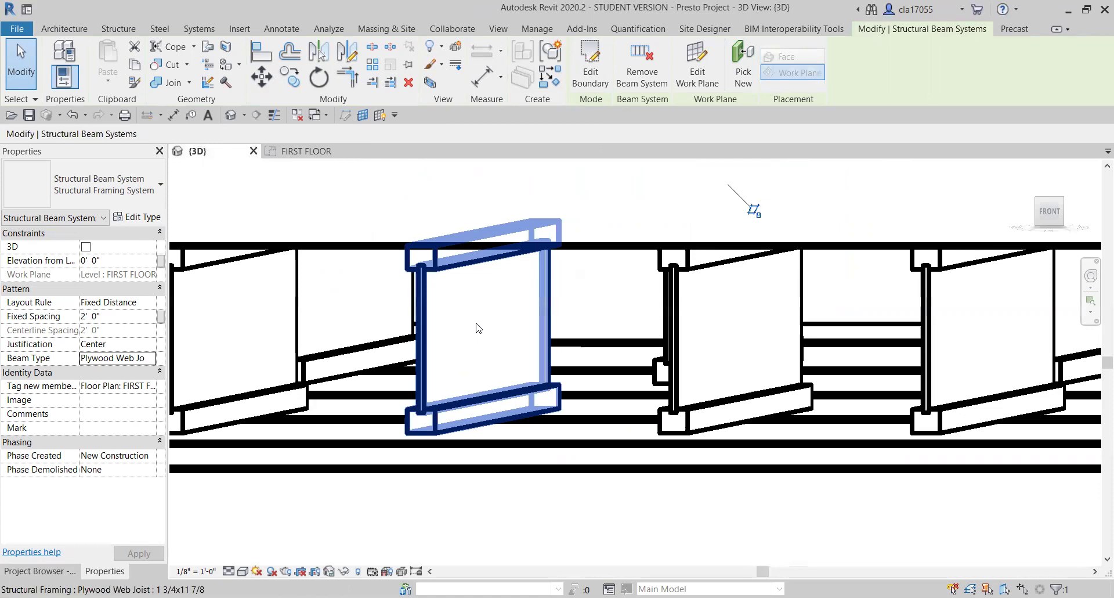
scroll(476, 328, "down", 5)
middle_click_drag(346, 330, 696, 338, "shift")
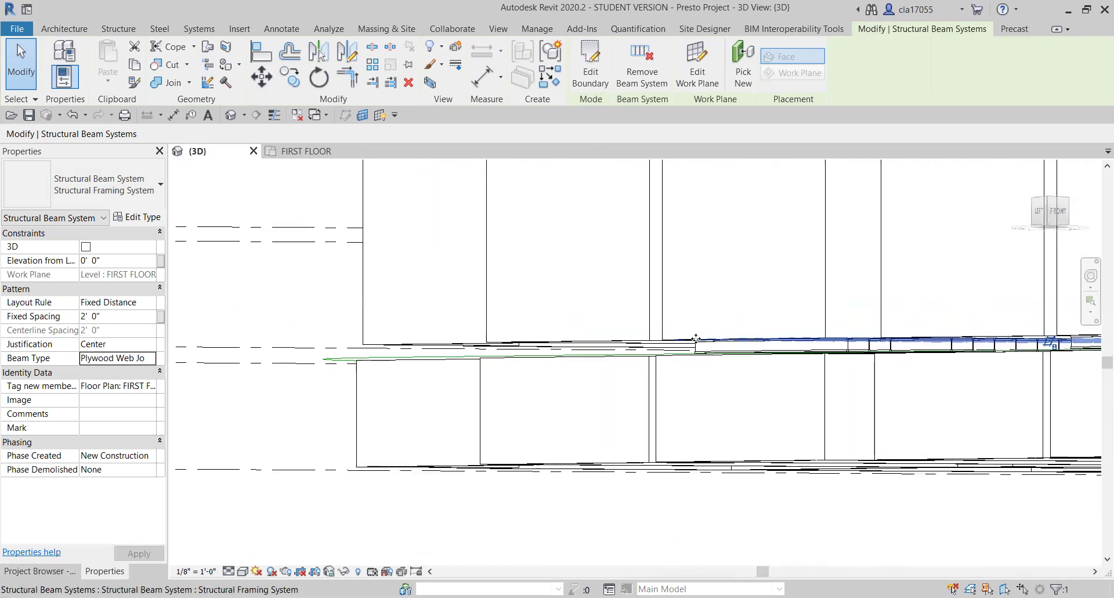
middle_click_drag(813, 339, 654, 346, "shift")
scroll(873, 366, "down", 4)
scroll(731, 329, "up", 3)
middle_click_drag(731, 329, 623, 325, "shift")
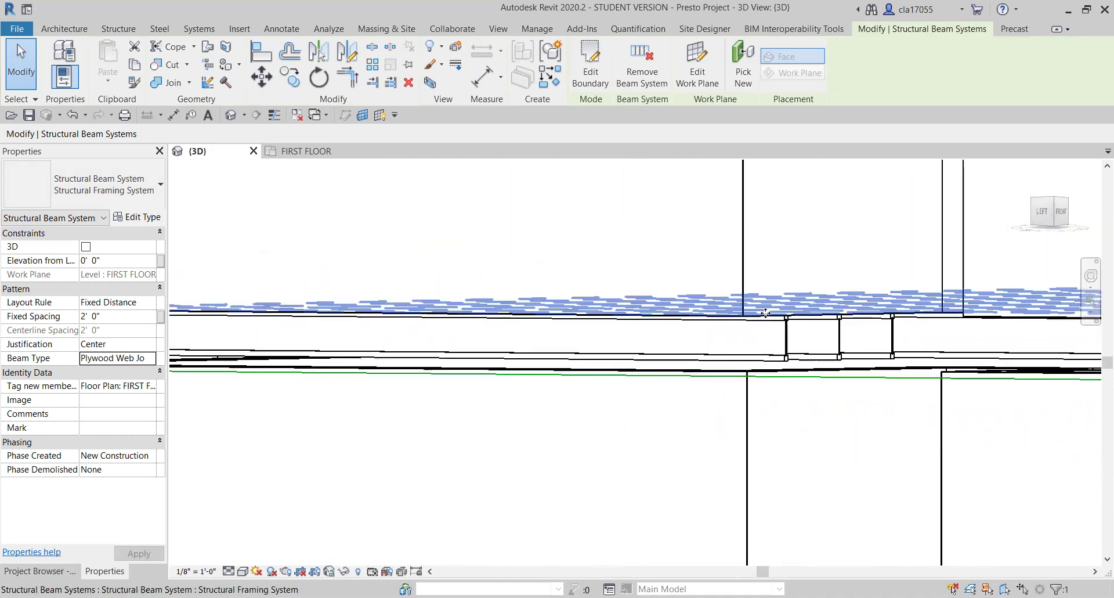
middle_click_drag(769, 322, 798, 273, "shift")
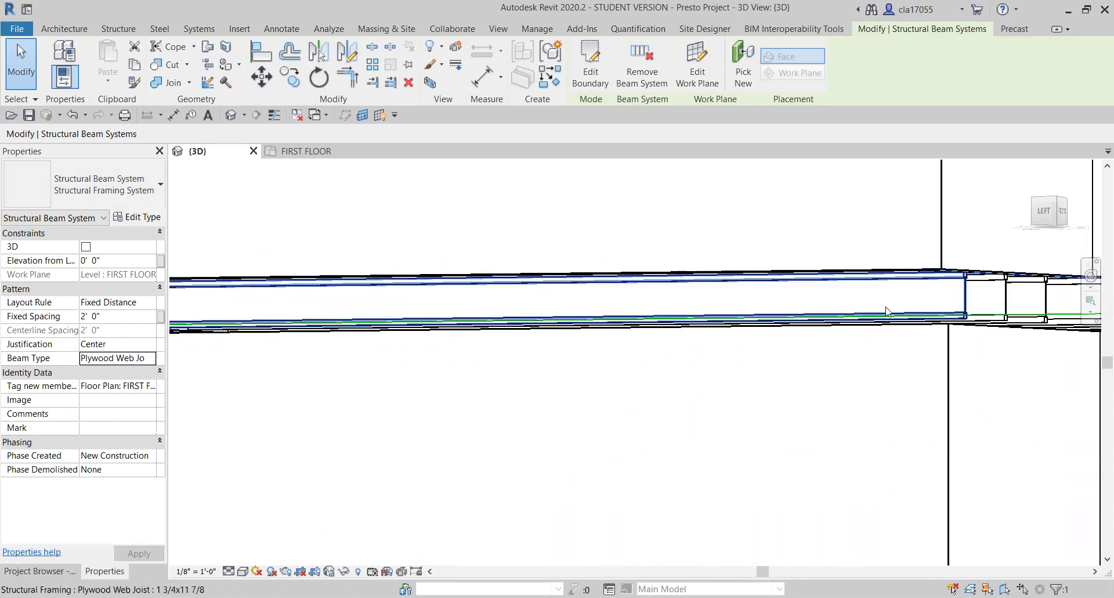
mouse_move(883, 315)
middle_mouse_down("shift")
mouse_move(763, 291)
mouse_move(887, 279)
mouse_move(700, 285)
middle_mouse_up("shift")
middle_click_drag(760, 303, 573, 298, "shift")
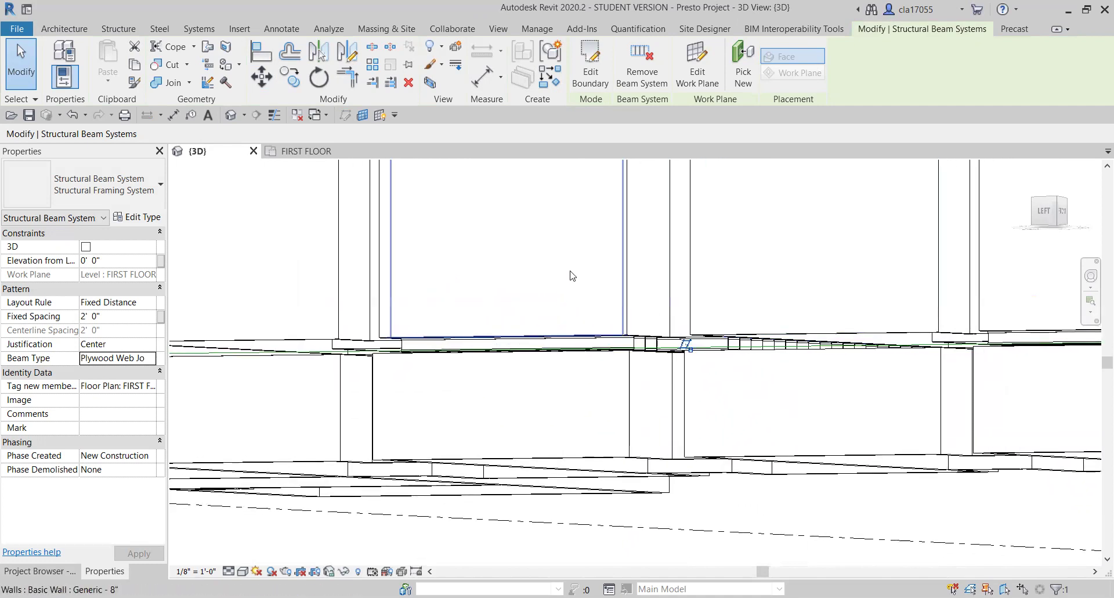